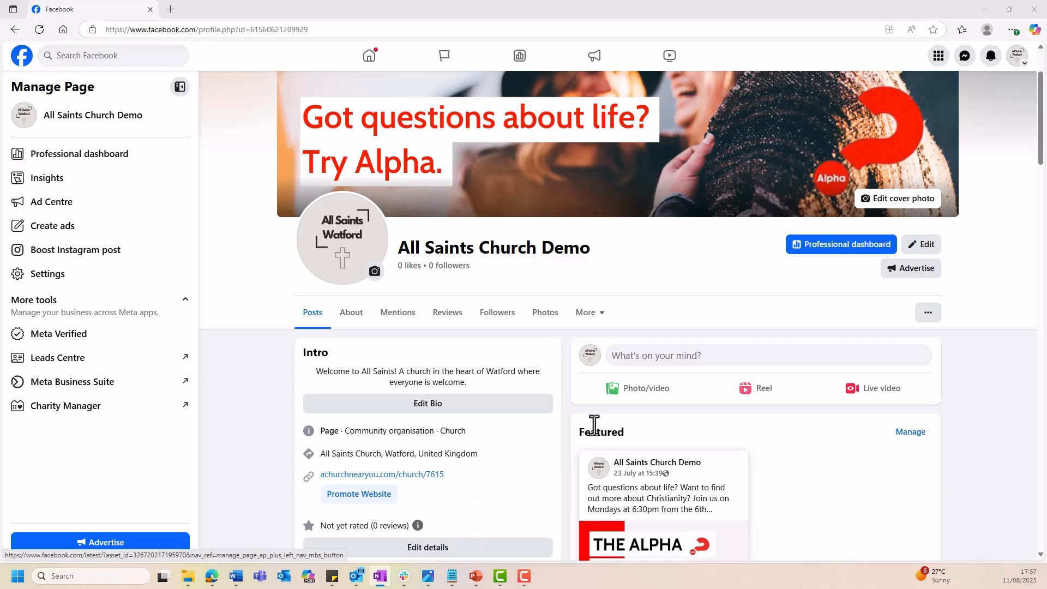
# Open the Planner for the All Saints Church Demo page in Meta Business Suite.
pyautogui.click(696, 361)
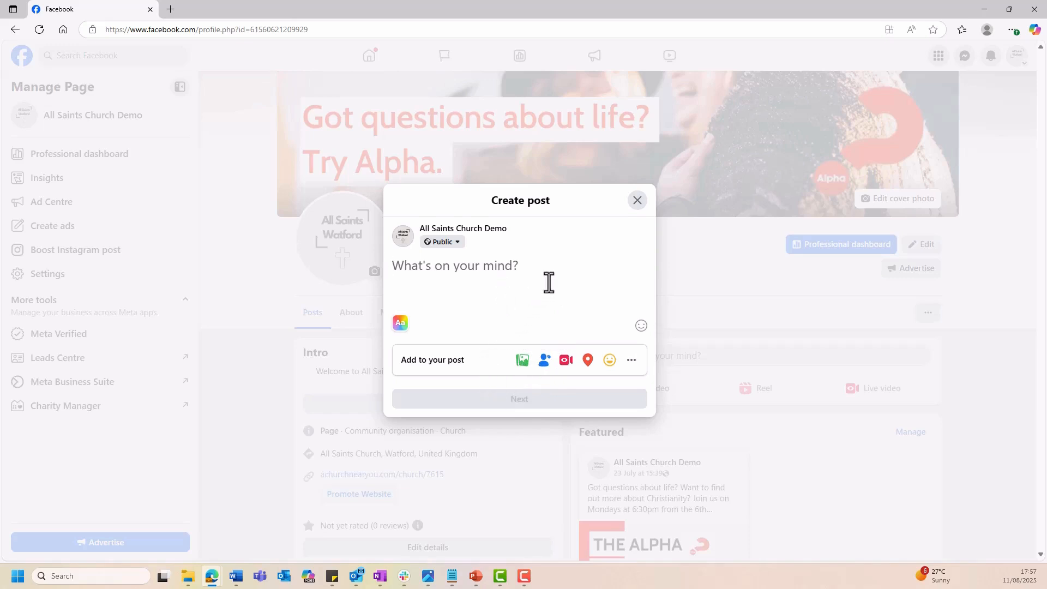
pyautogui.click(639, 201)
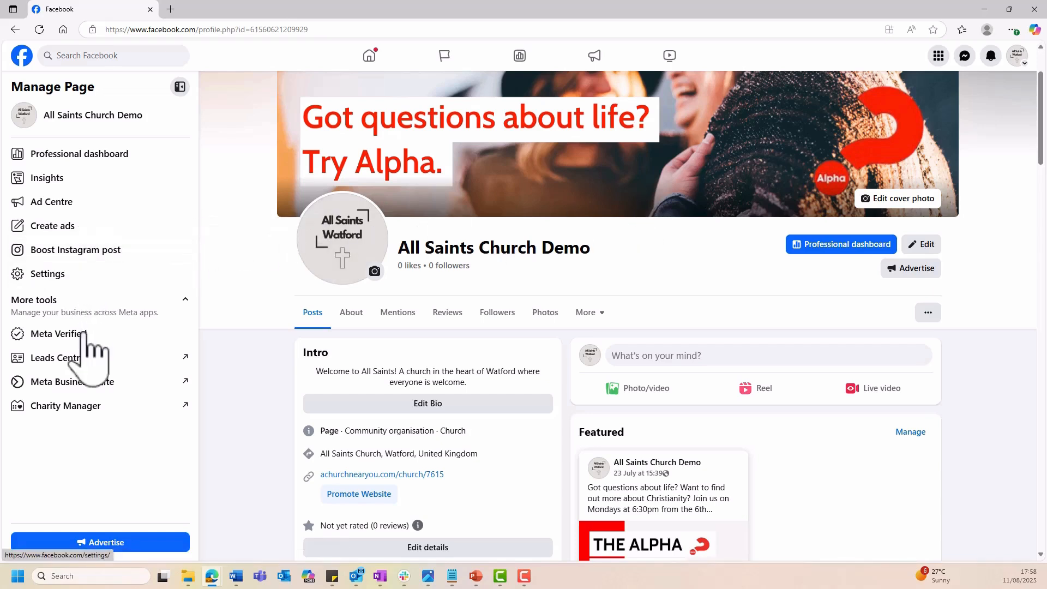
pyautogui.click(120, 384)
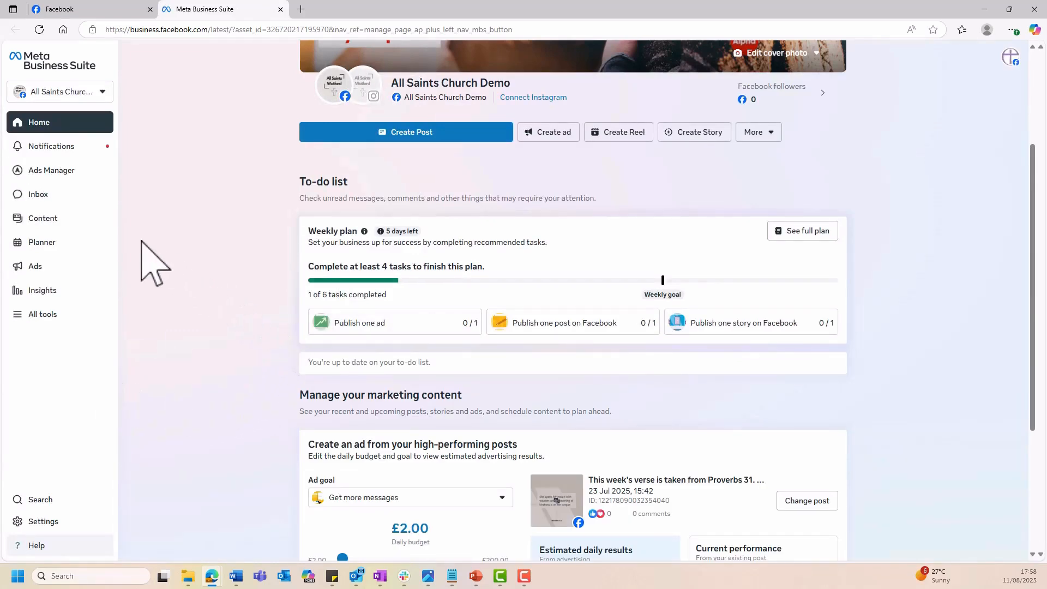
pyautogui.click(61, 243)
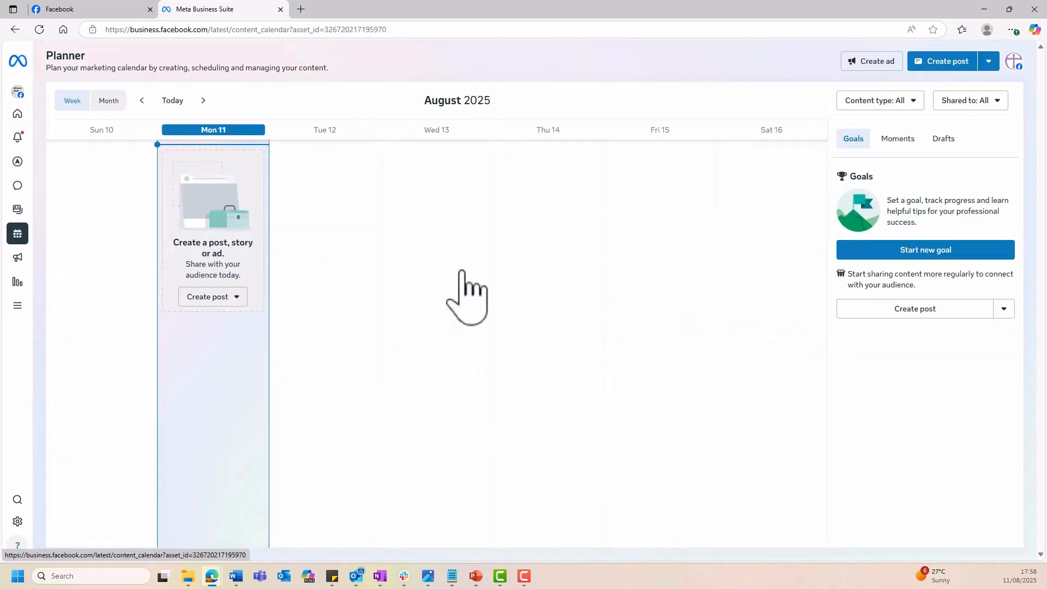
# Look at the planner's month view, return to the week view and start creating a new post.
pyautogui.click(112, 101)
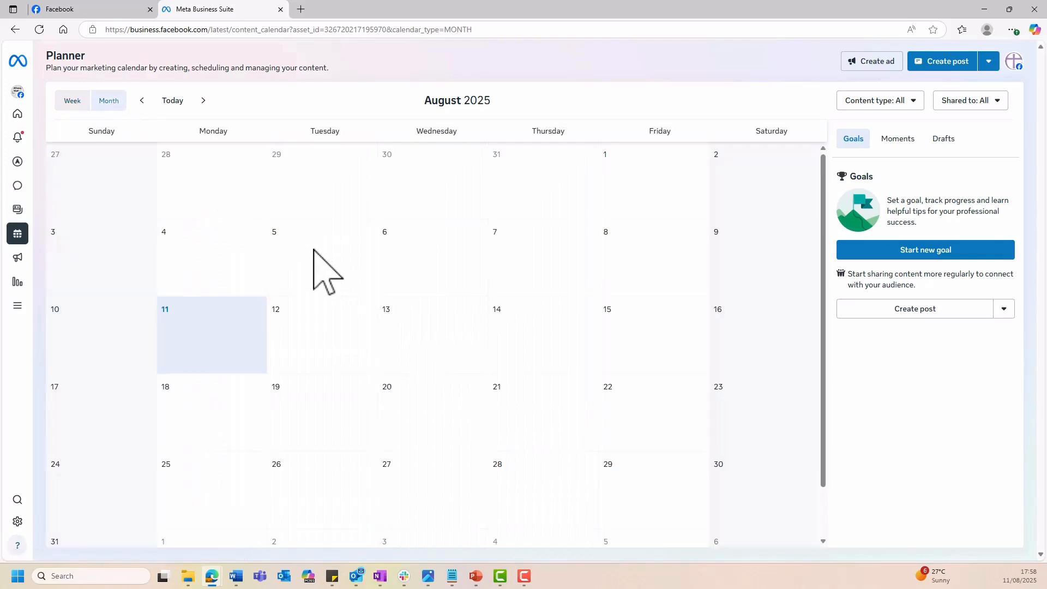
pyautogui.click(73, 101)
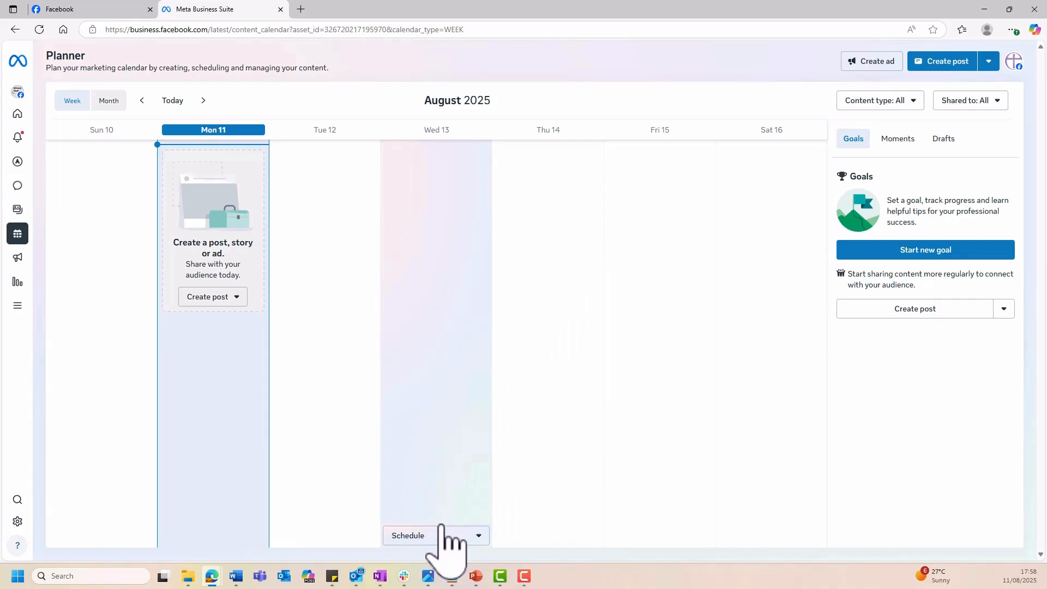
pyautogui.click(478, 536)
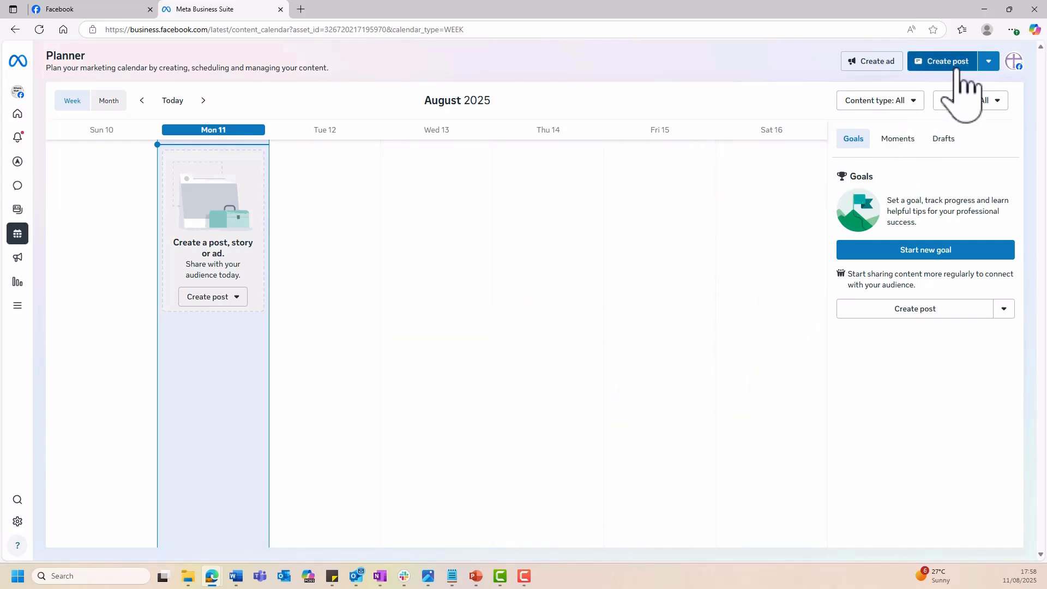
pyautogui.click(989, 62)
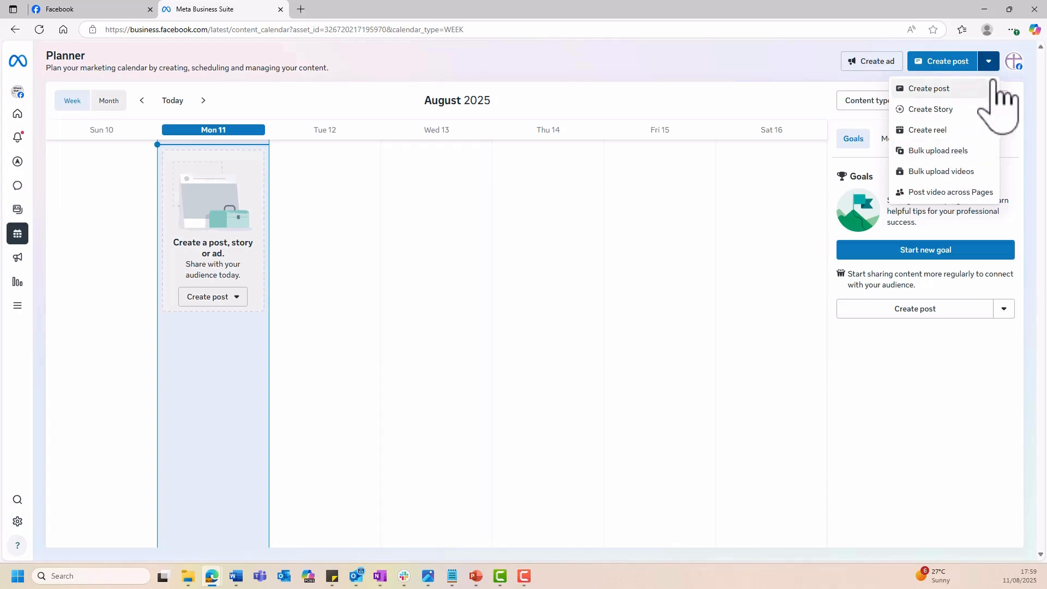
pyautogui.click(798, 64)
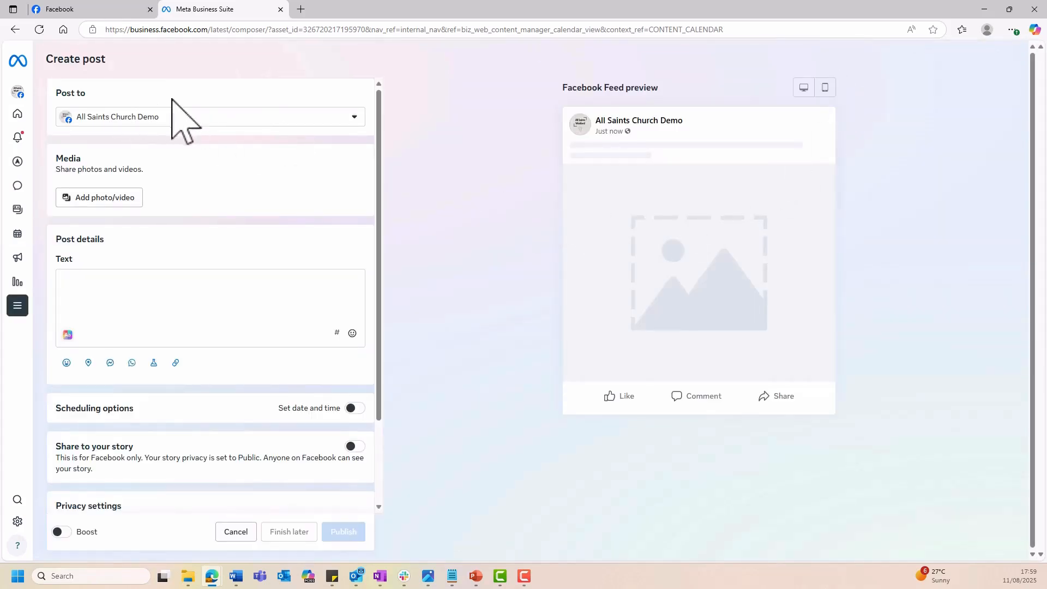
# Check the accounts available to post to and add the "Bible verse" image from the FB Pages webinar docs folder.
pyautogui.click(355, 119)
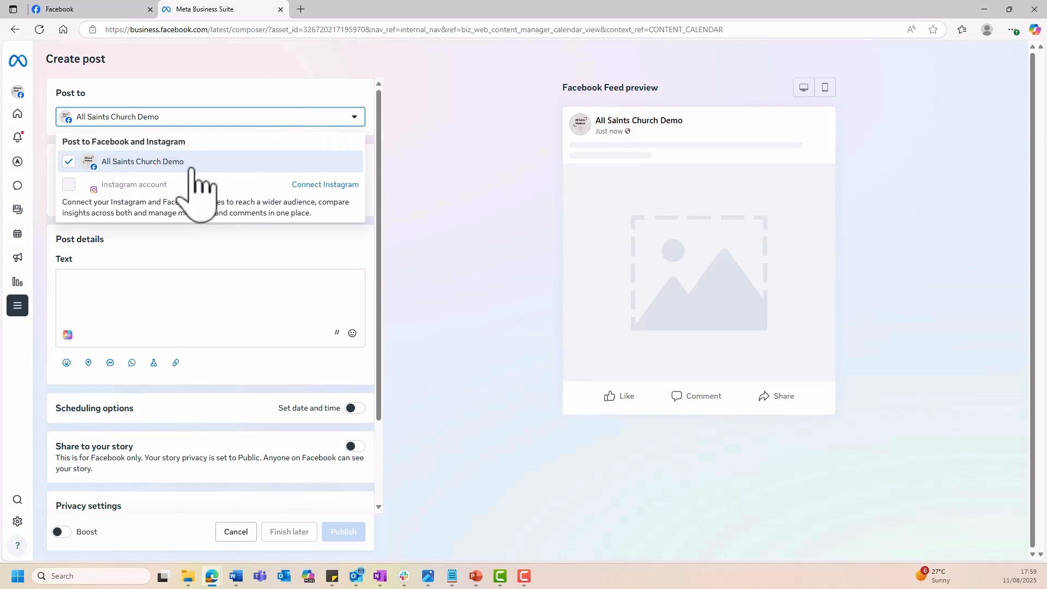
pyautogui.click(265, 97)
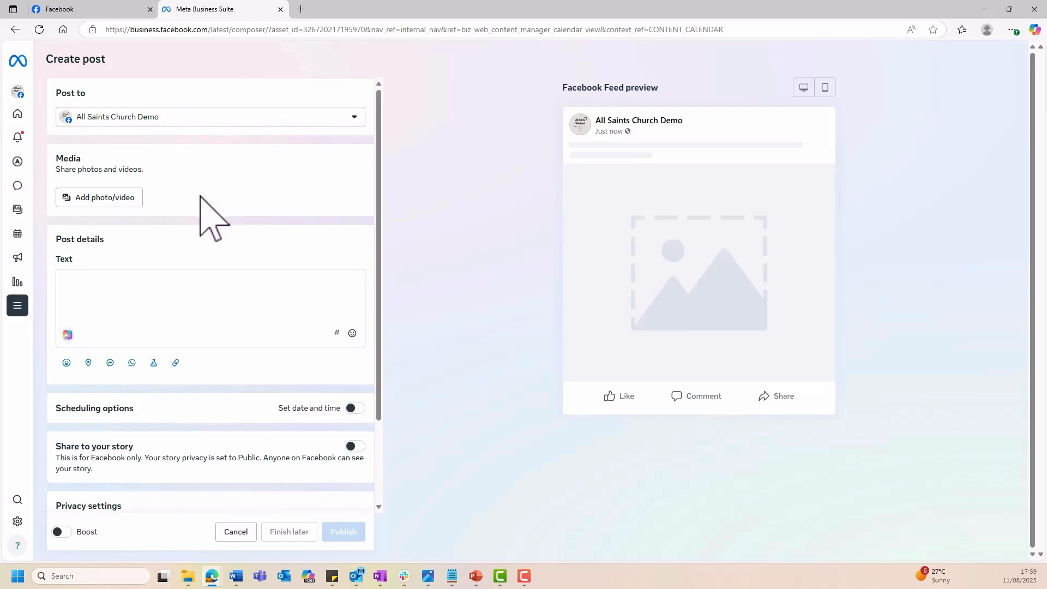
pyautogui.click(104, 200)
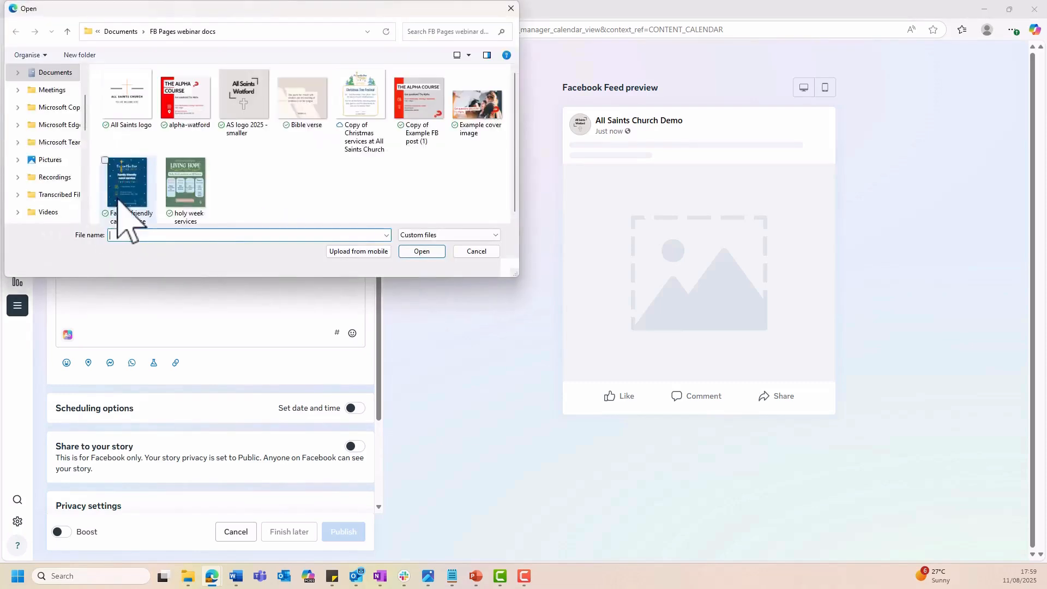
pyautogui.click(293, 99)
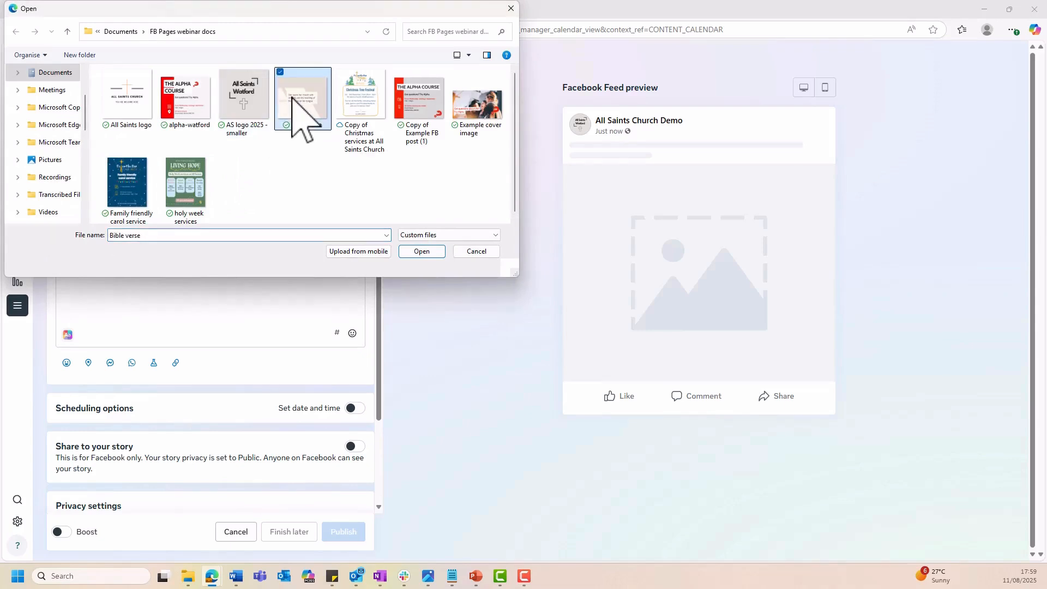
pyautogui.click(427, 252)
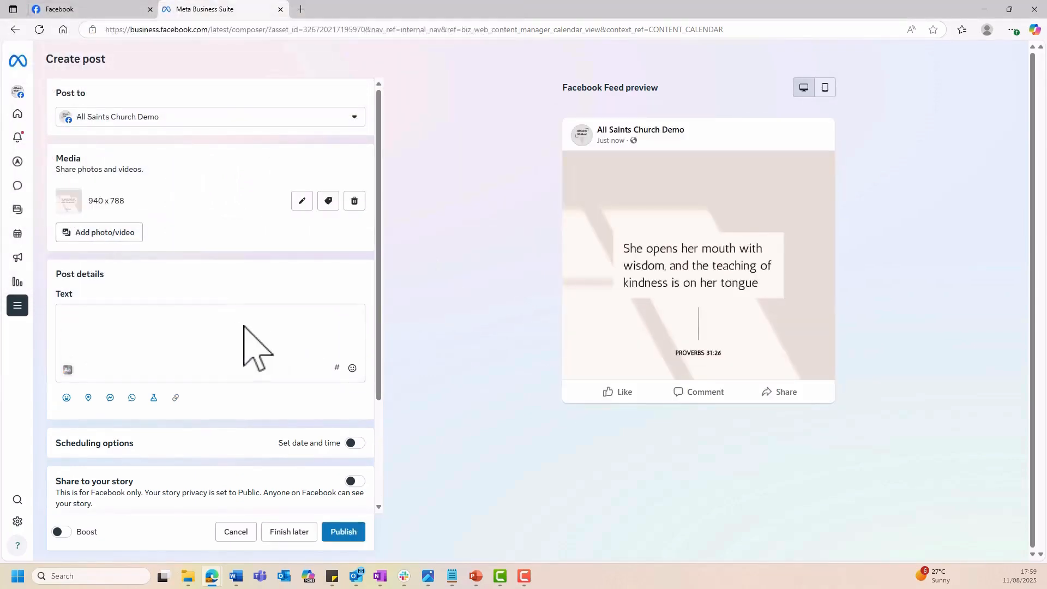
# Write the post text "Here is our verse for the week." and add the Get messages option to the post.
pyautogui.click(199, 320)
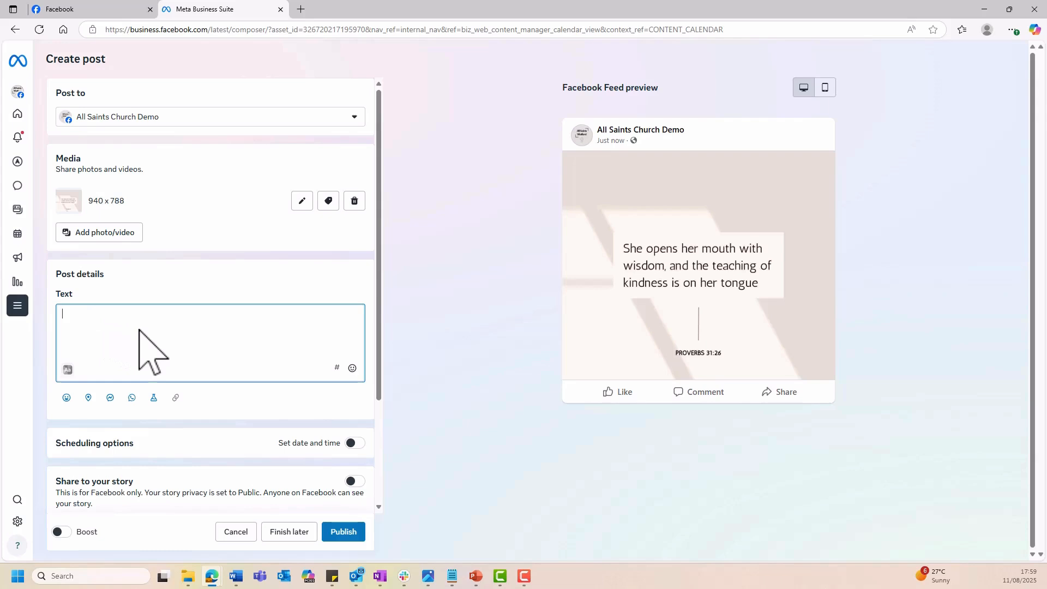
pyautogui.write('Here is ')
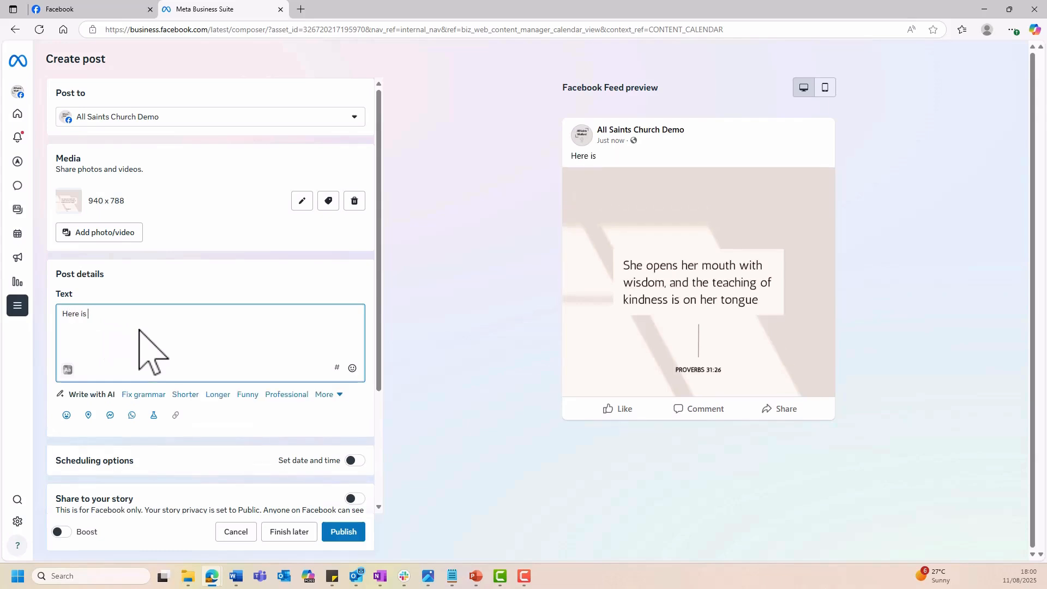
pyautogui.write('our verse for the week.')
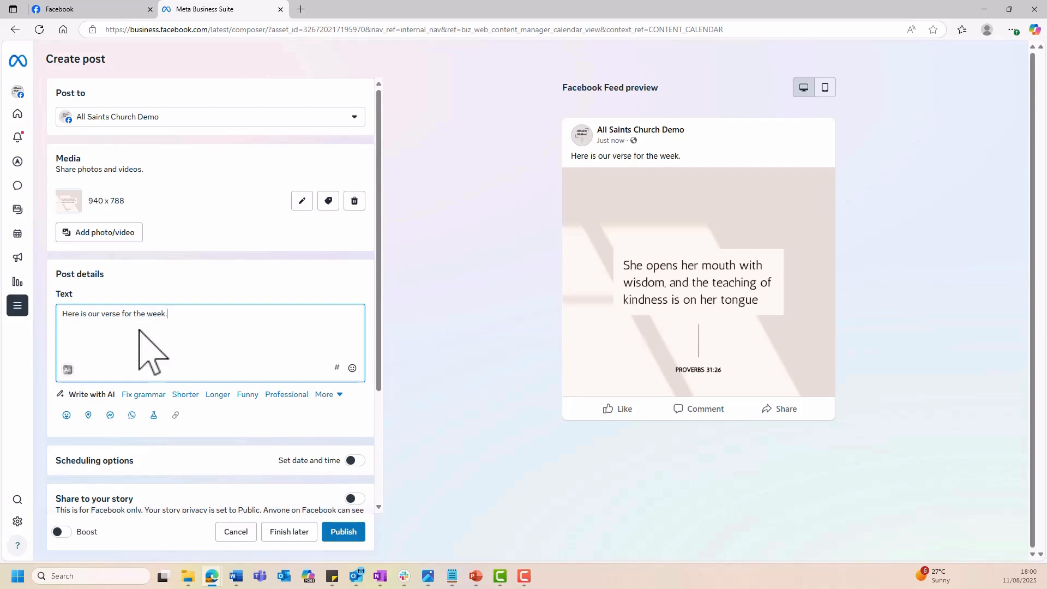
pyautogui.scroll(-1, 143, 341)
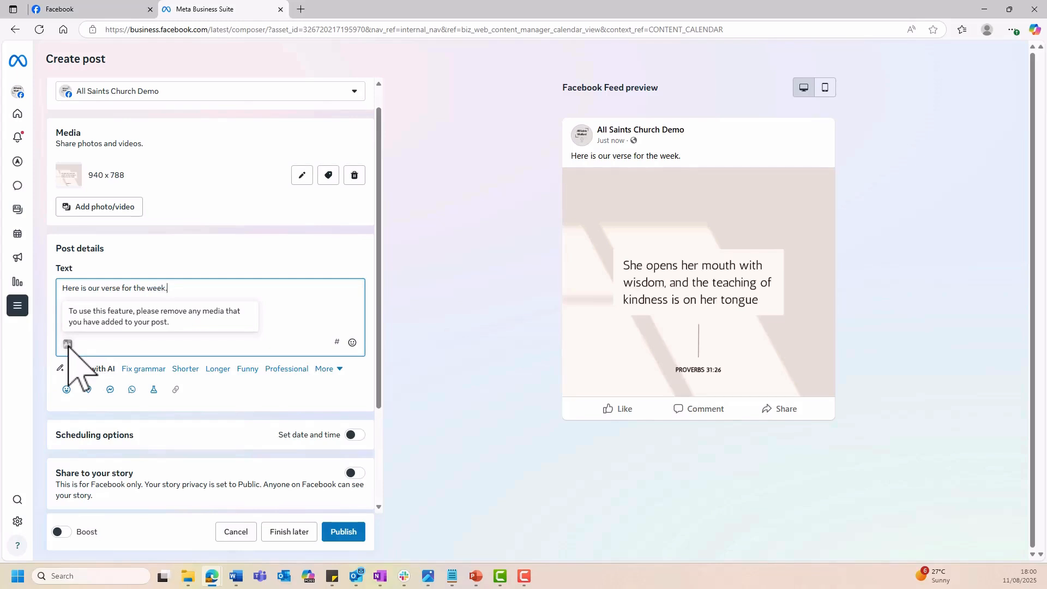
pyautogui.click(110, 389)
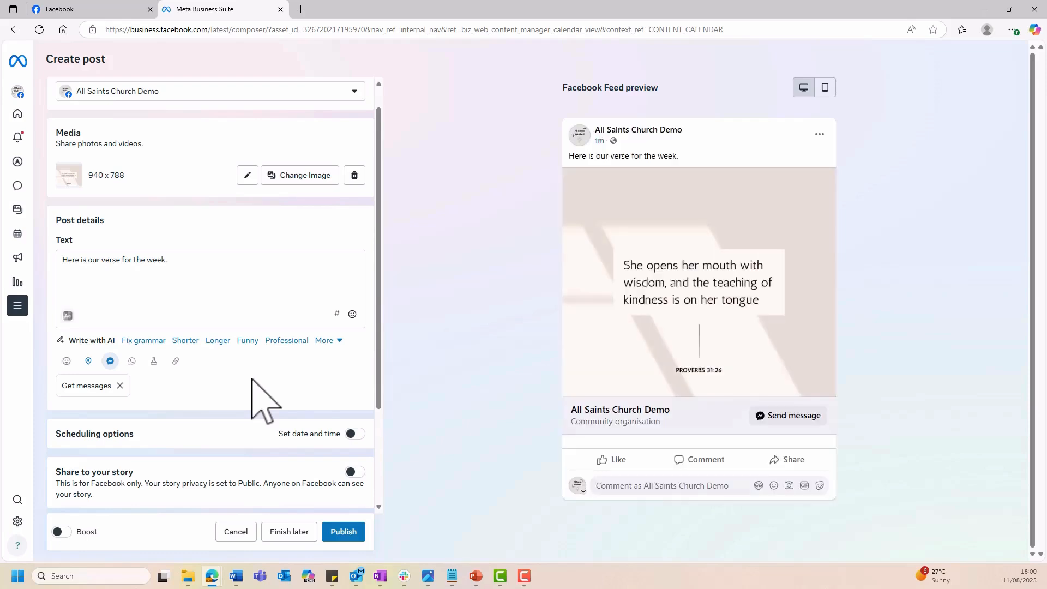
# Schedule the post's date and time as 20 August 2025 at 10:00 and check the active times without changing the schedule.
pyautogui.scroll(-1, 259, 398)
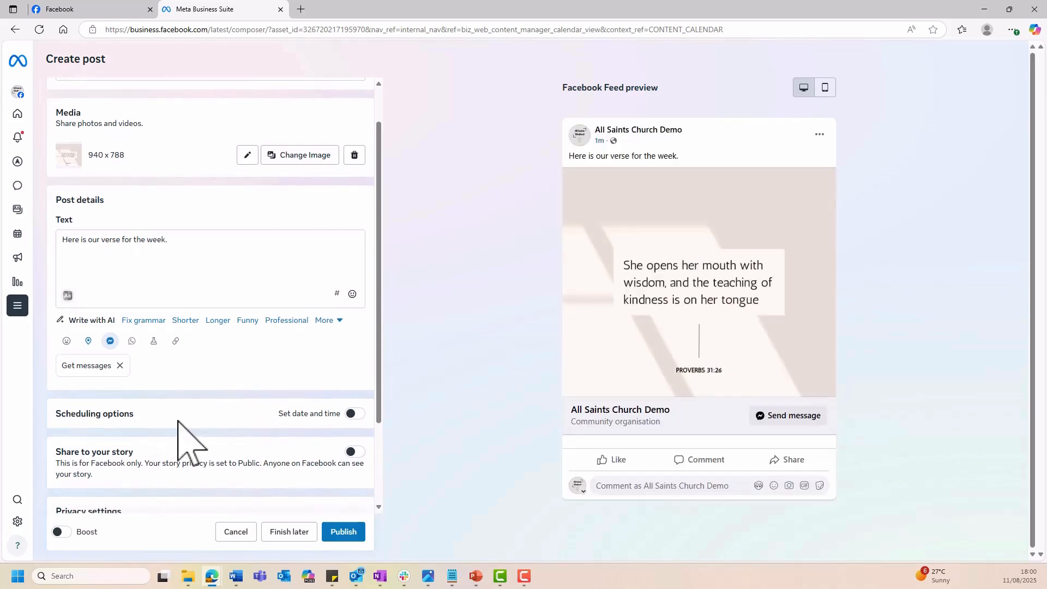
pyautogui.click(355, 414)
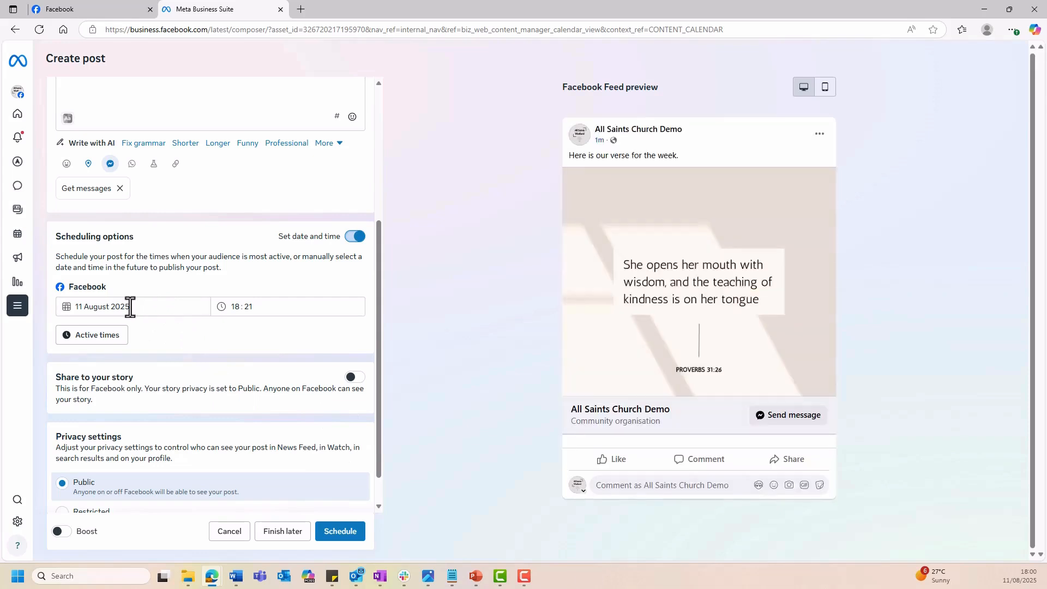
pyautogui.click(130, 306)
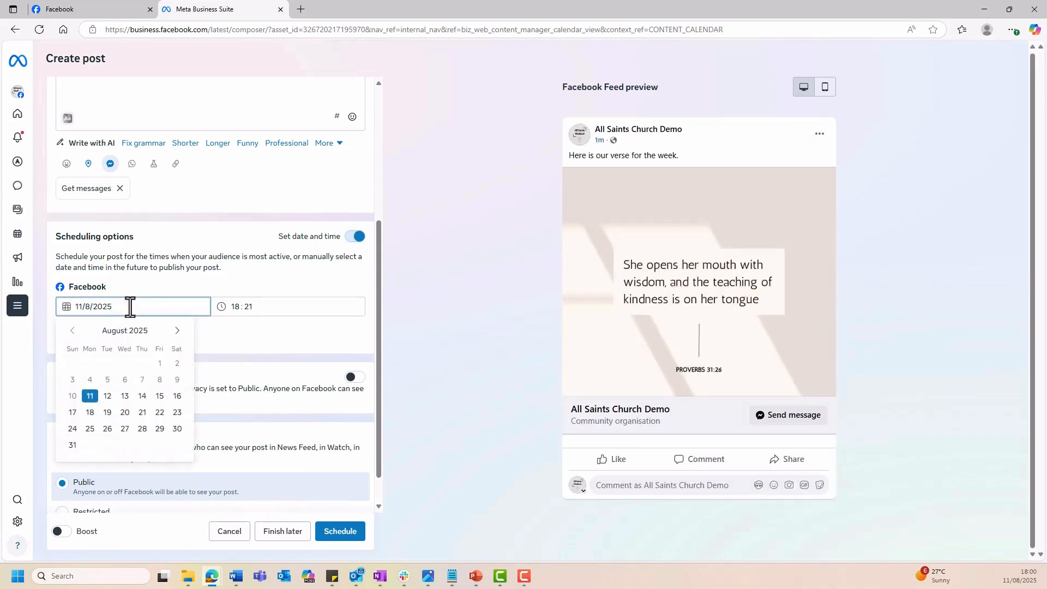
pyautogui.click(125, 412)
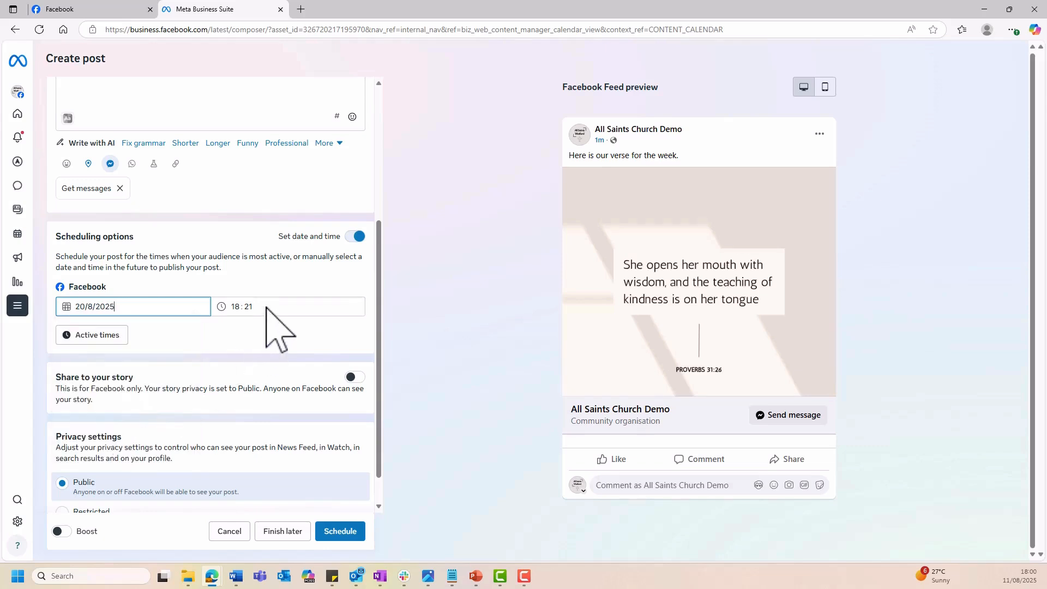
pyautogui.click(247, 306)
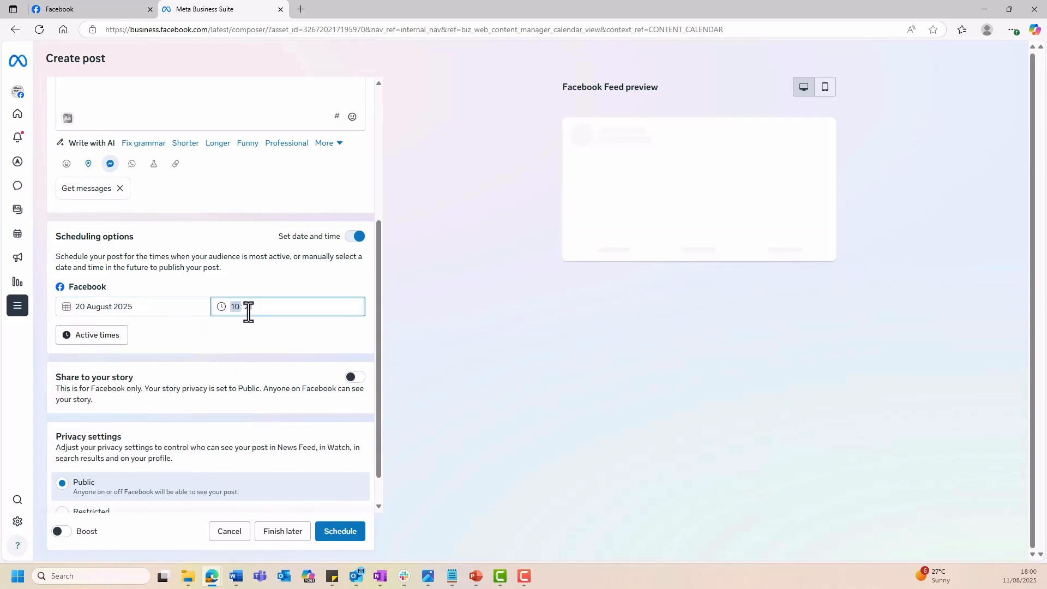
pyautogui.click(249, 310)
pyautogui.write('00')
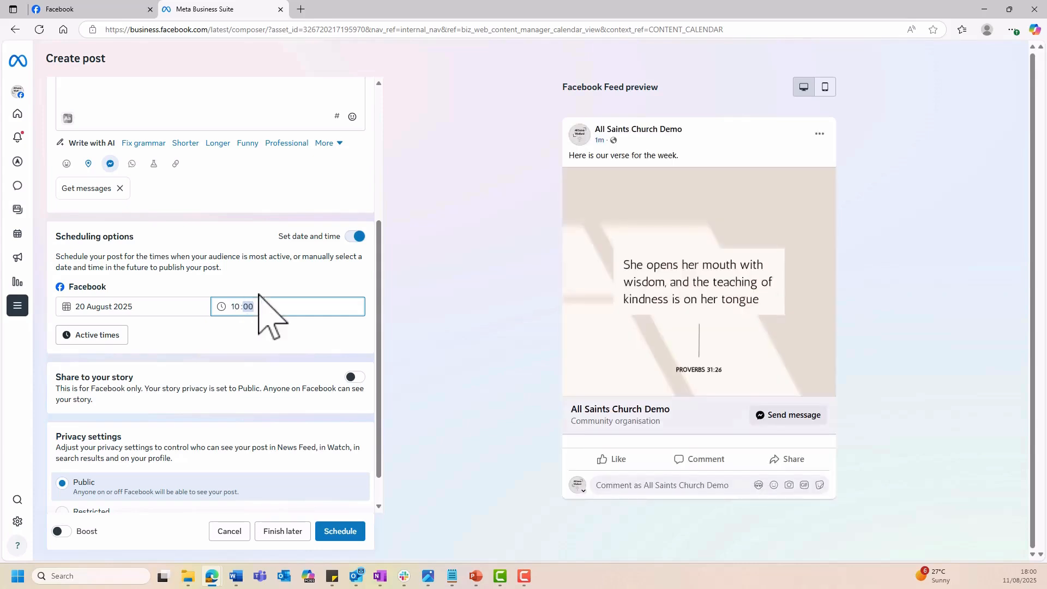
pyautogui.click(264, 281)
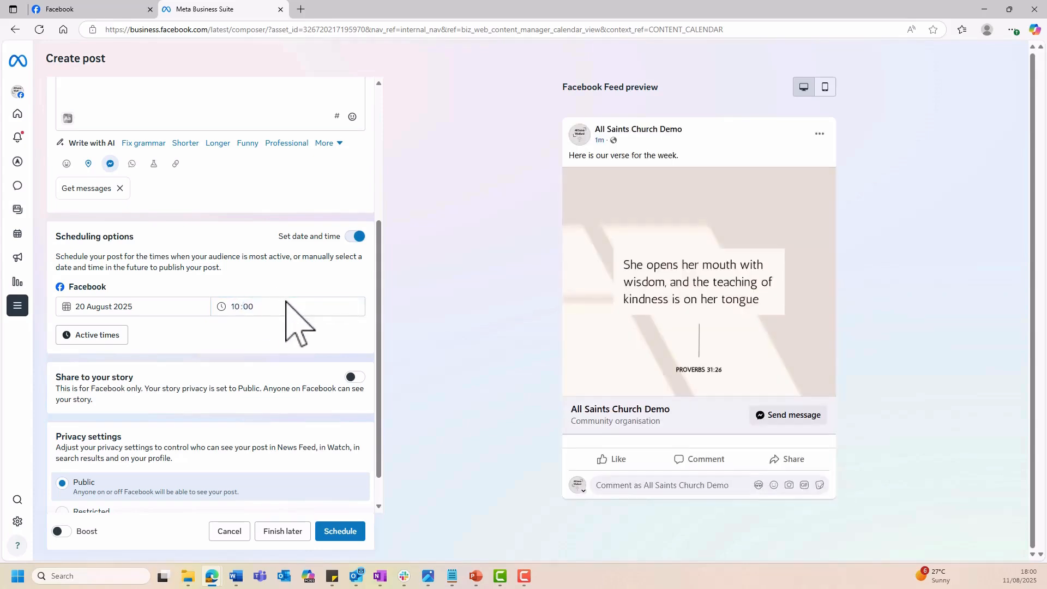
pyautogui.click(97, 336)
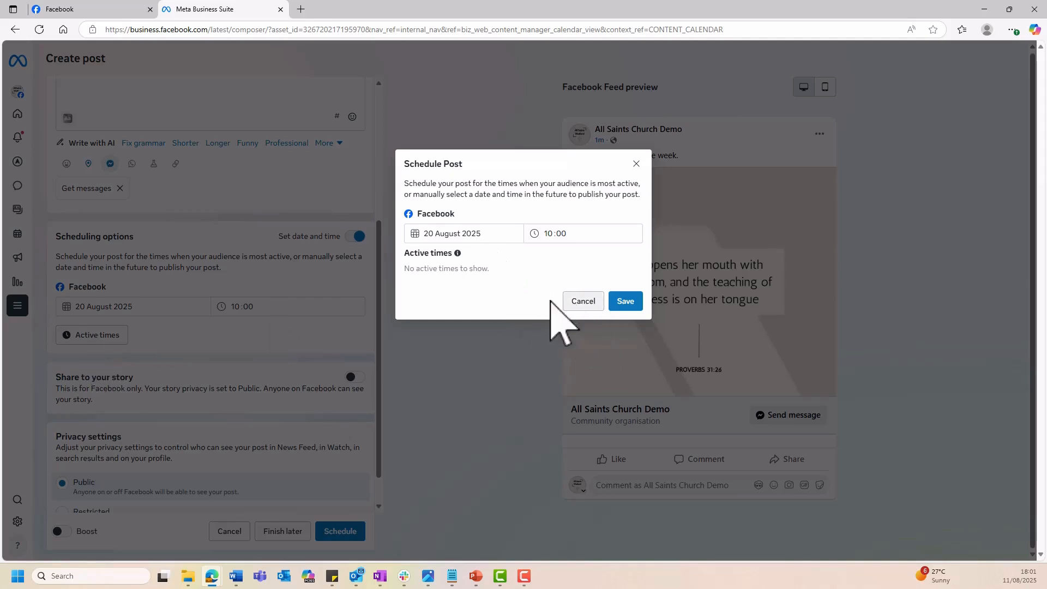
pyautogui.click(573, 303)
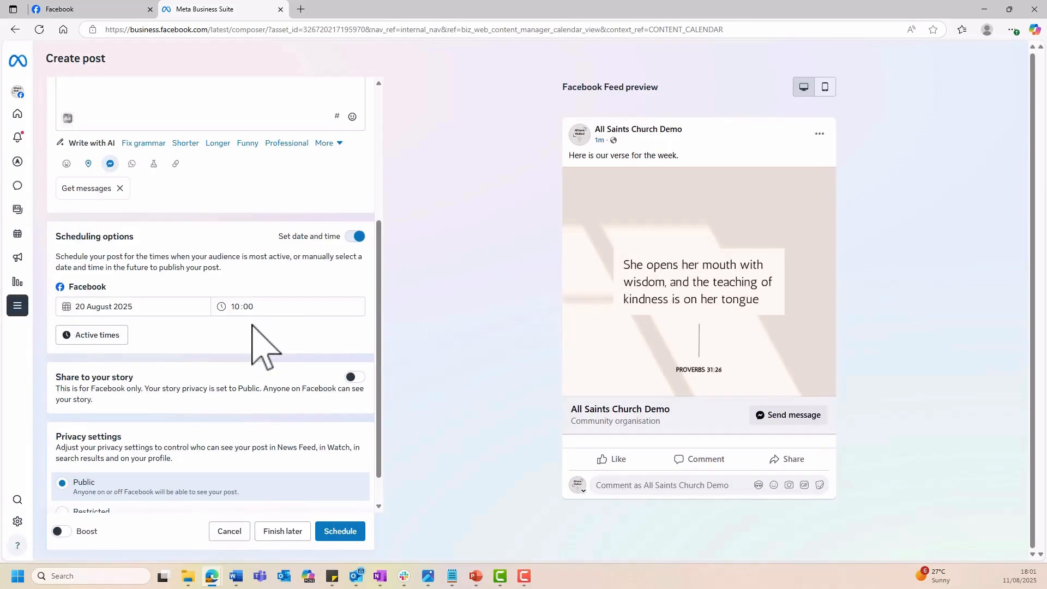
# Examine the age options for a restricted audience, keep the post's privacy Public and review the post settings.
pyautogui.scroll(-1, 252, 325)
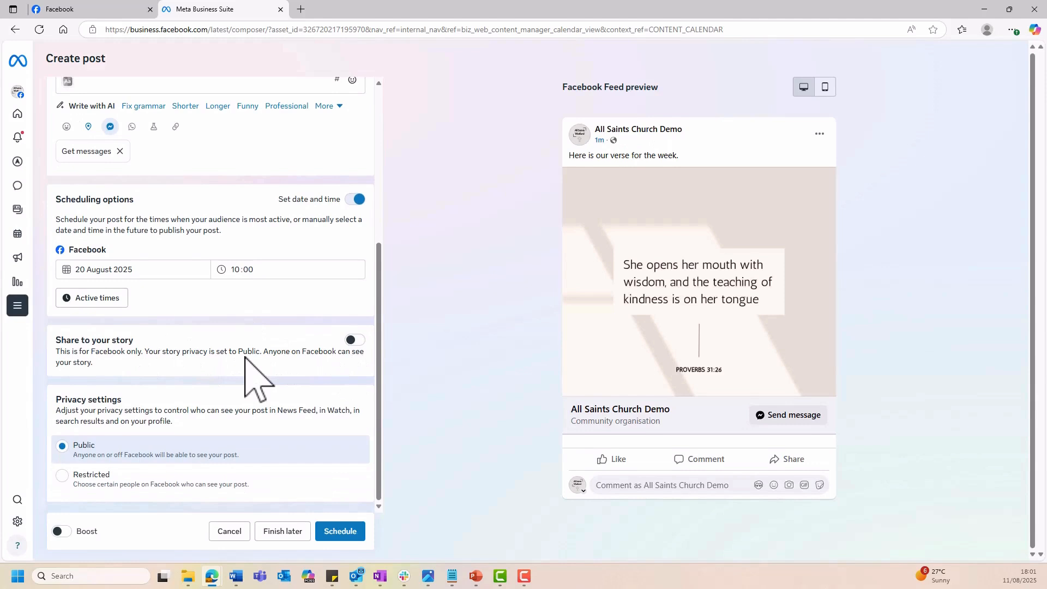
pyautogui.scroll(-1, 245, 357)
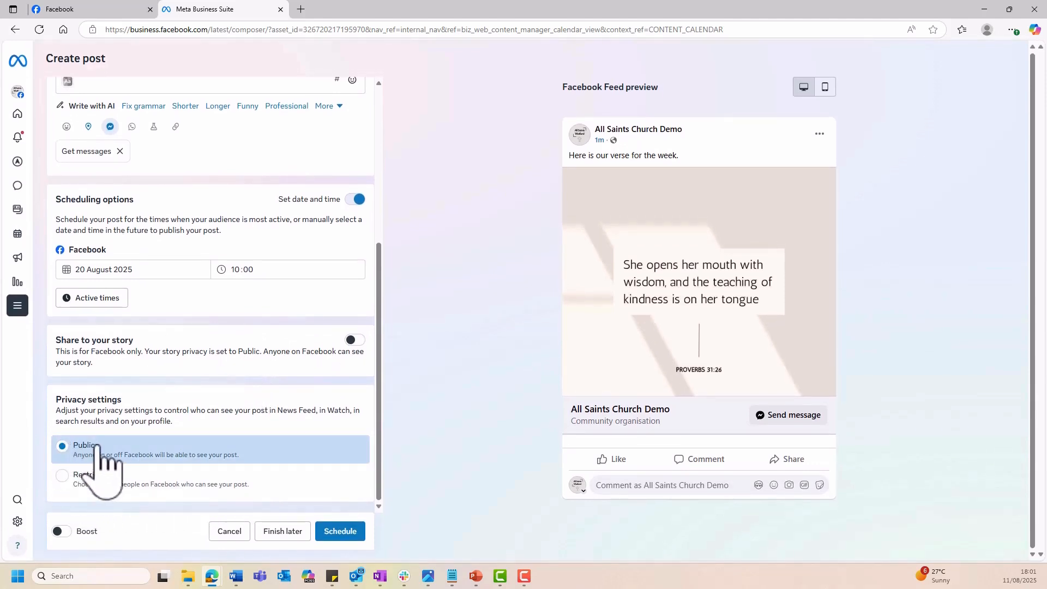
pyautogui.click(62, 476)
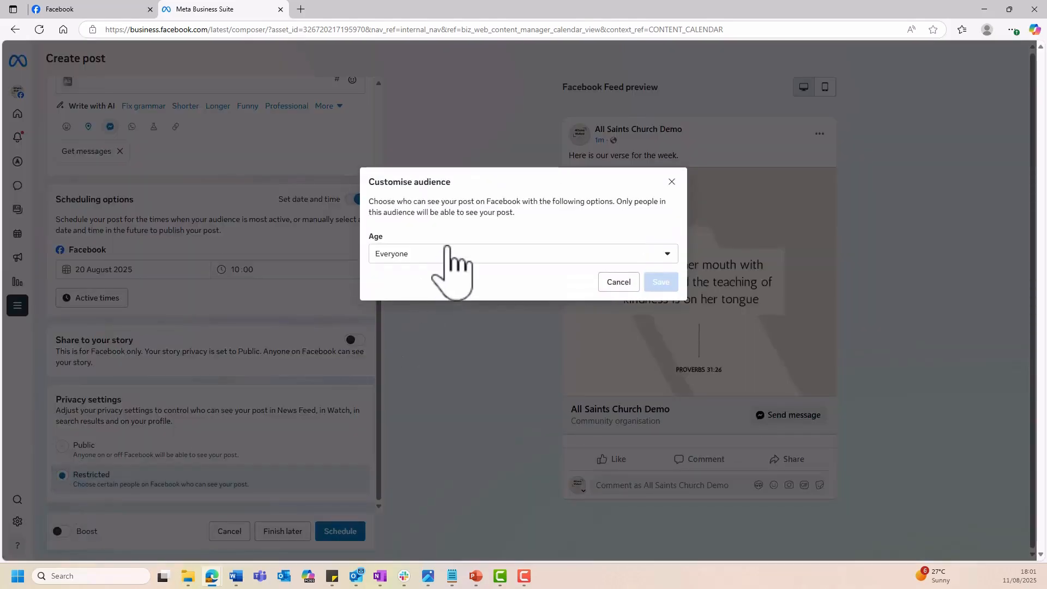
pyautogui.click(448, 253)
pyautogui.click(493, 253)
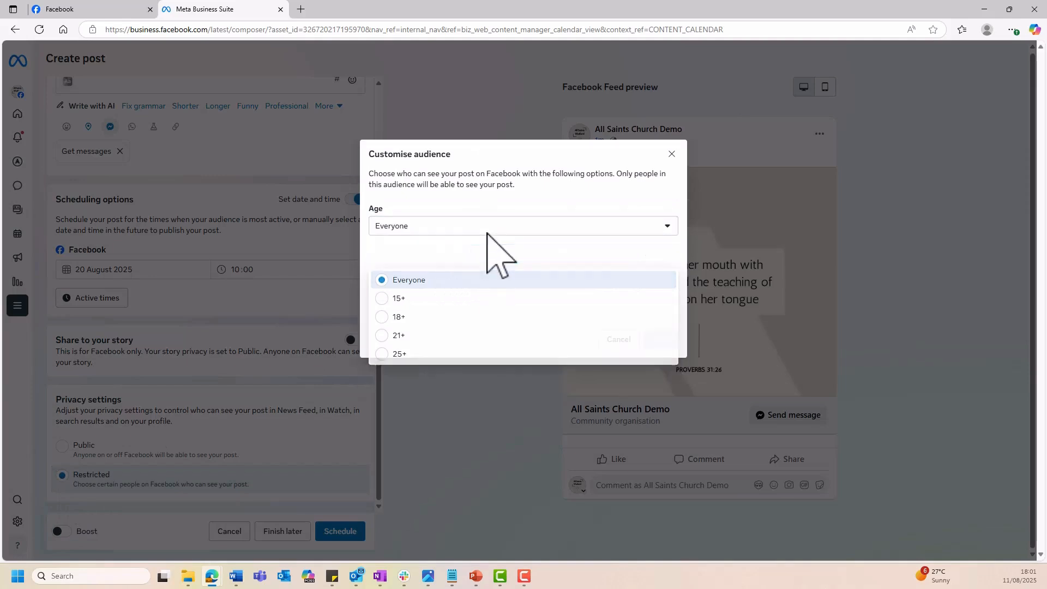
pyautogui.click(670, 162)
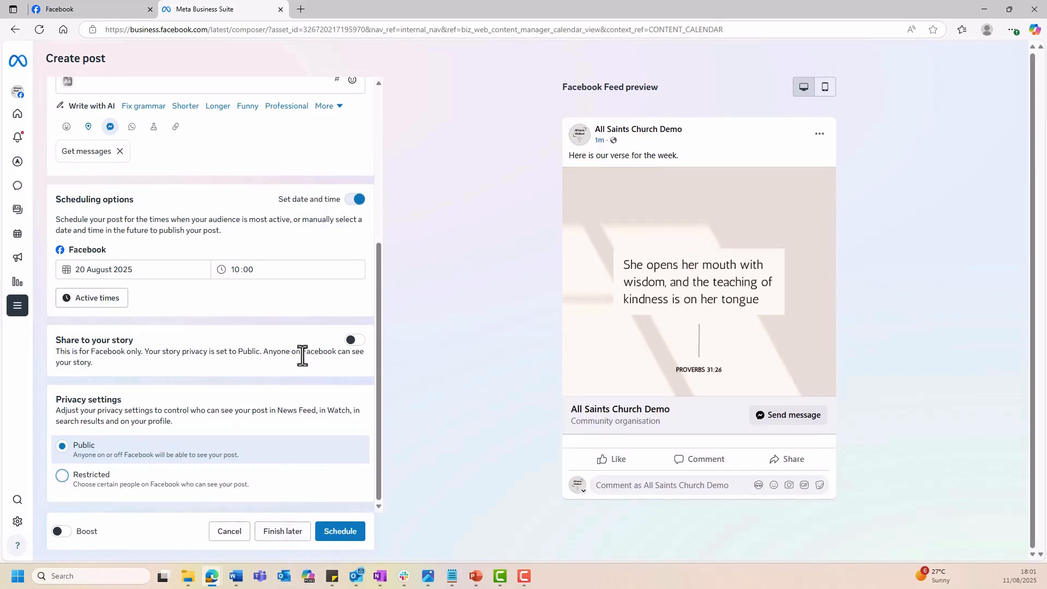
pyautogui.scroll(3, 303, 355)
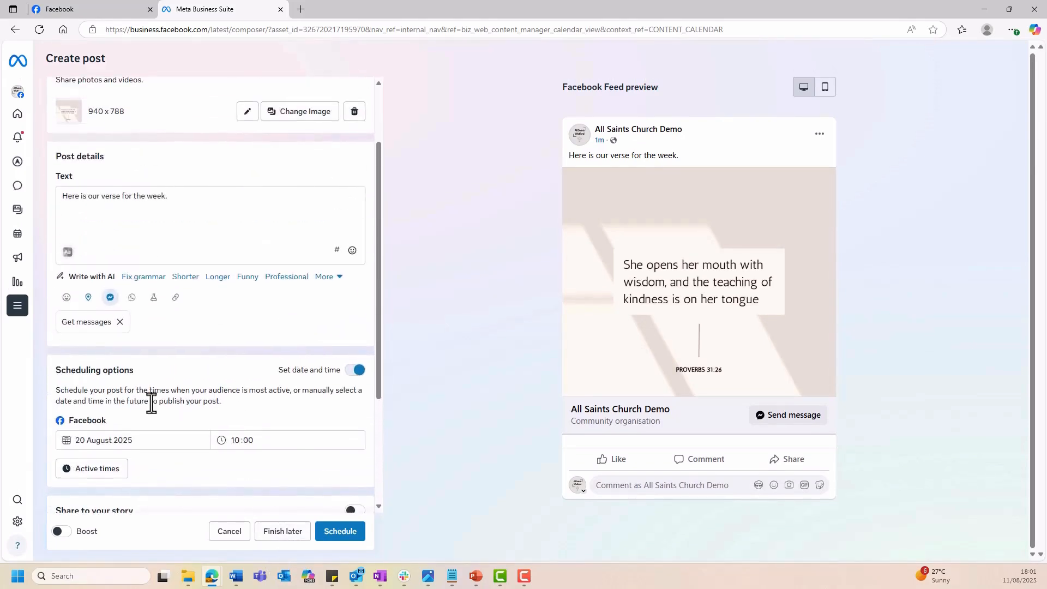
pyautogui.scroll(2, 199, 436)
pyautogui.scroll(-5, 199, 436)
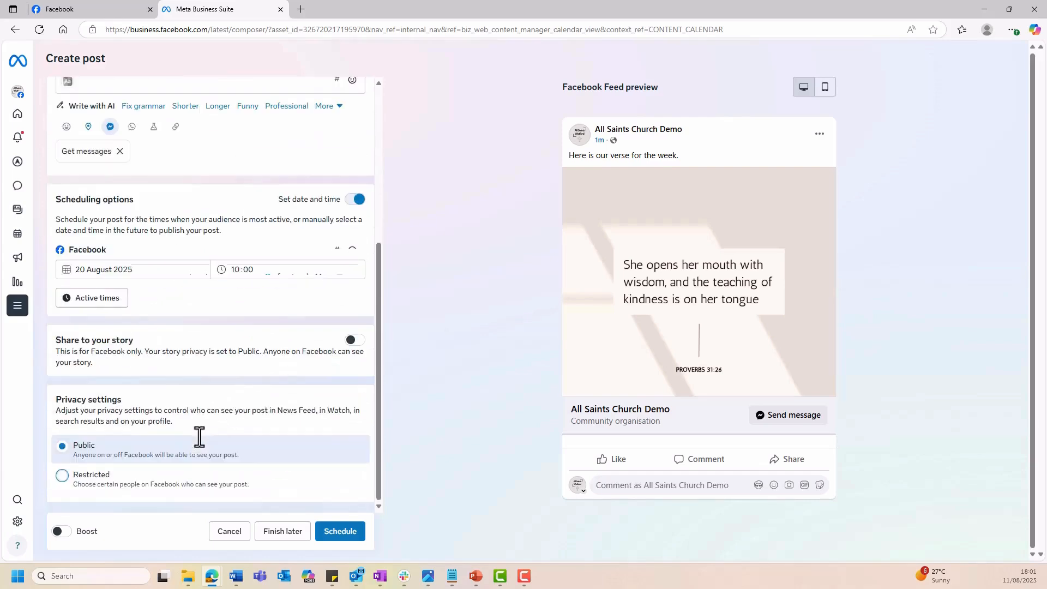
# Schedule the finished verse post for publication and decline the offer to boost it.
pyautogui.click(340, 531)
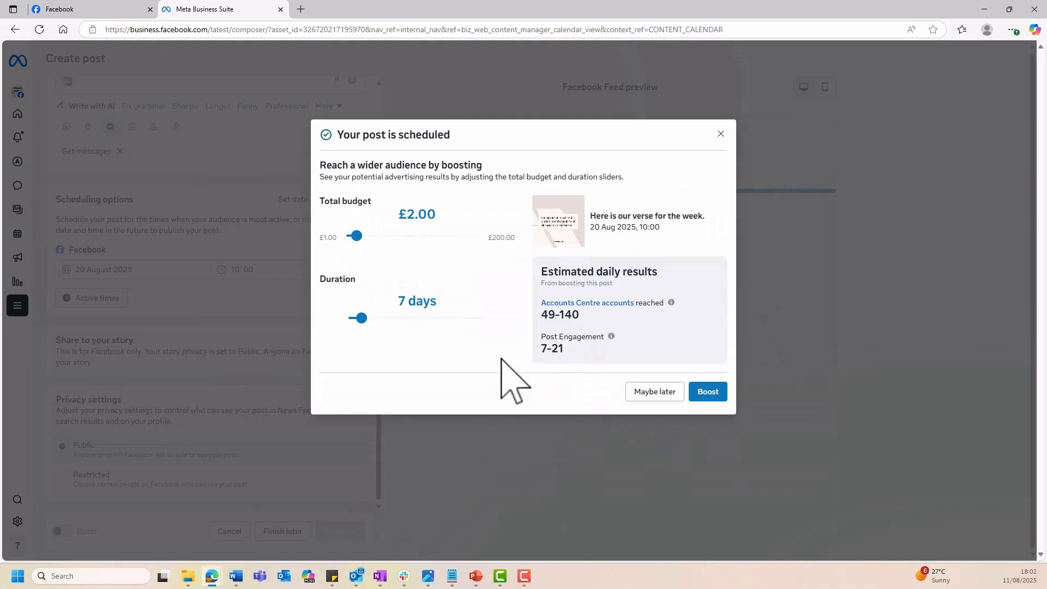
pyautogui.click(637, 394)
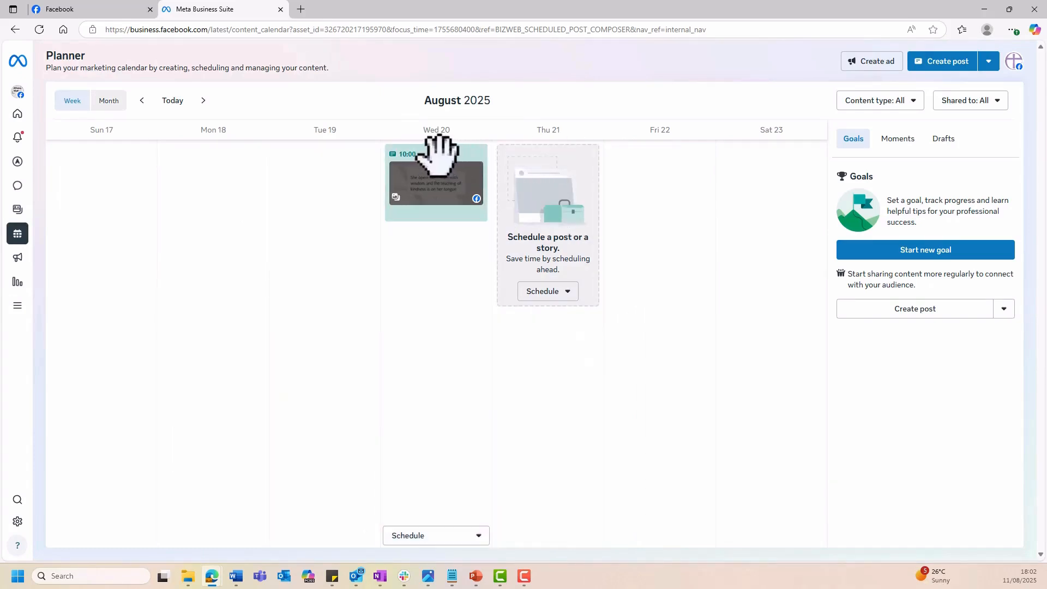
# Open the details of the scheduled 20 August verse post and check its rescheduling options without changing the date or time.
pyautogui.click(431, 158)
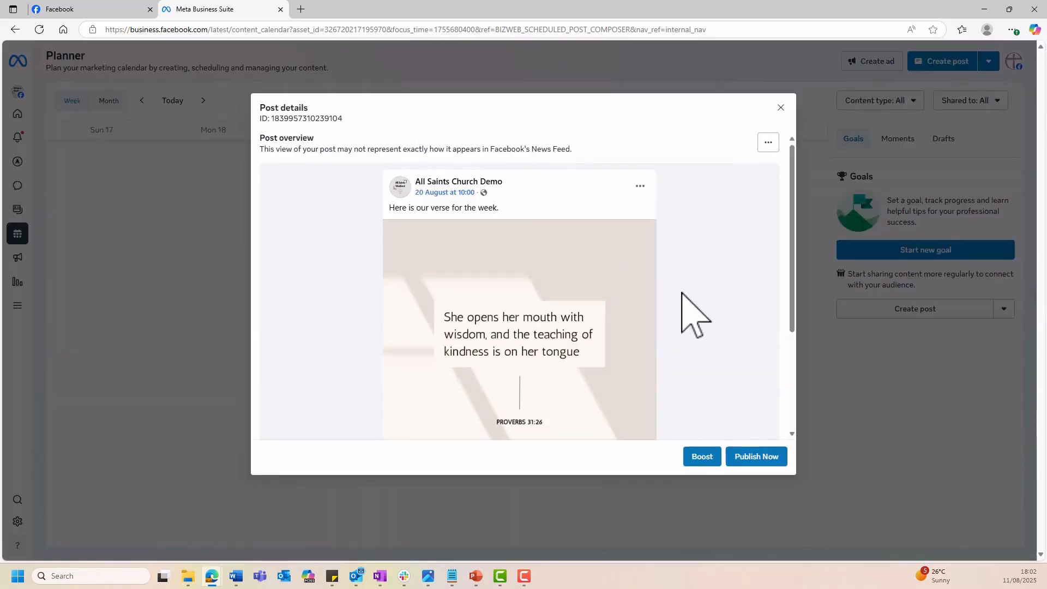
pyautogui.click(768, 143)
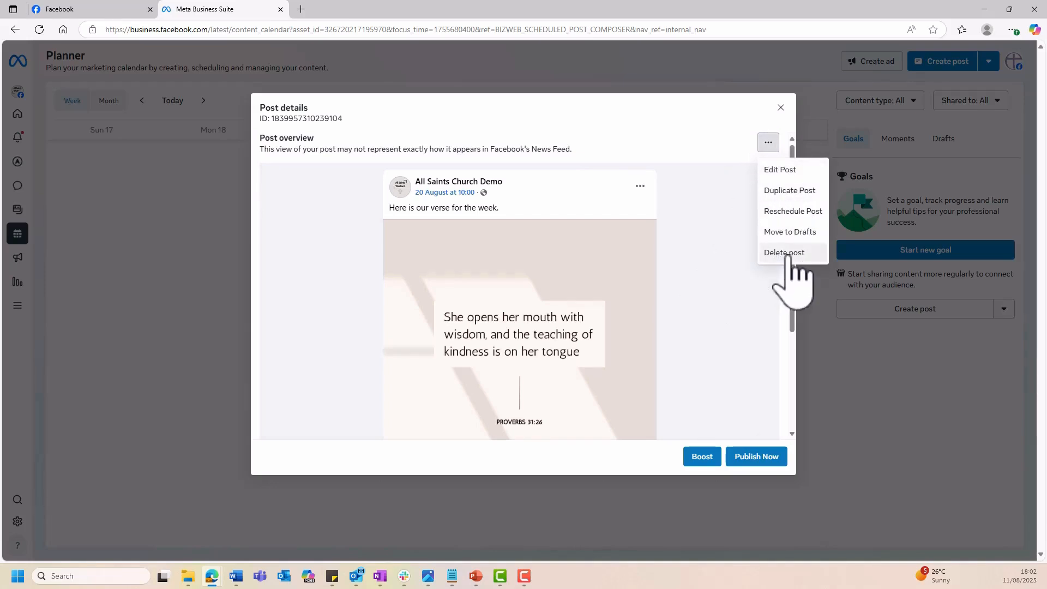
pyautogui.click(794, 212)
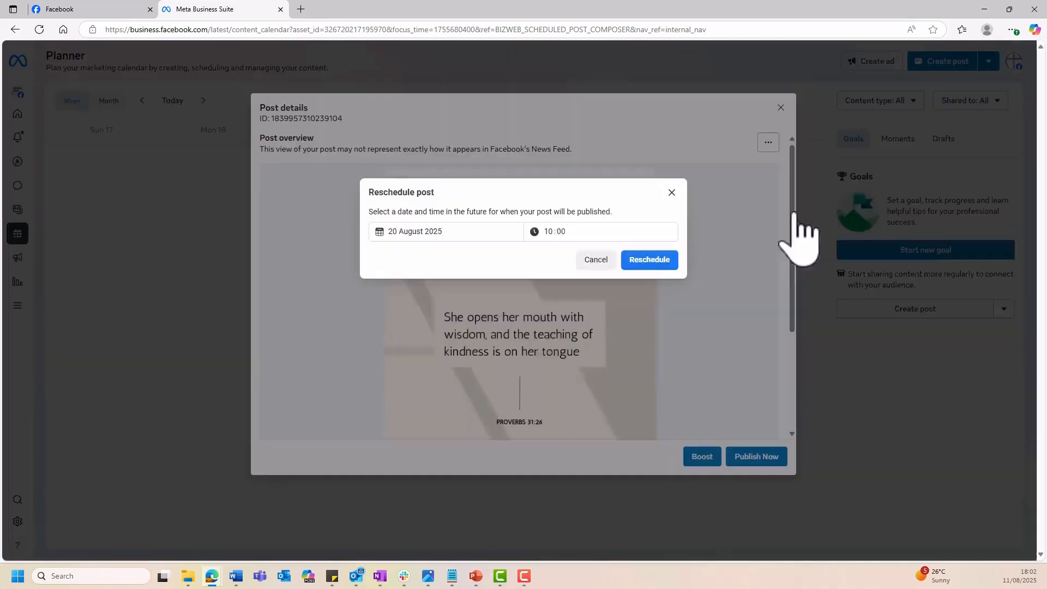
pyautogui.click(596, 259)
# Open the scheduled verse post for editing from its post details.
pyautogui.click(769, 143)
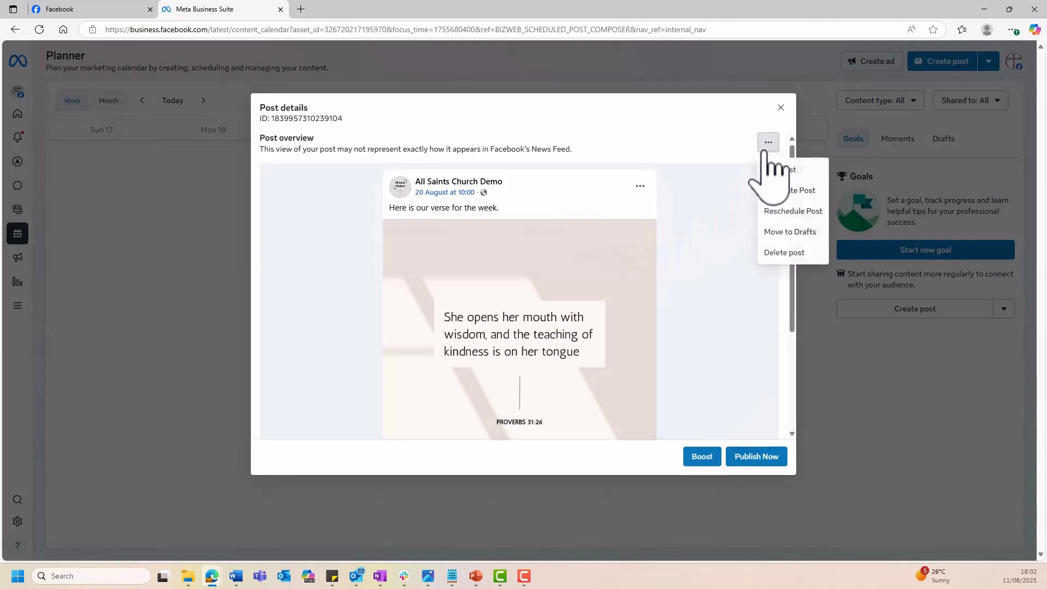
pyautogui.click(788, 169)
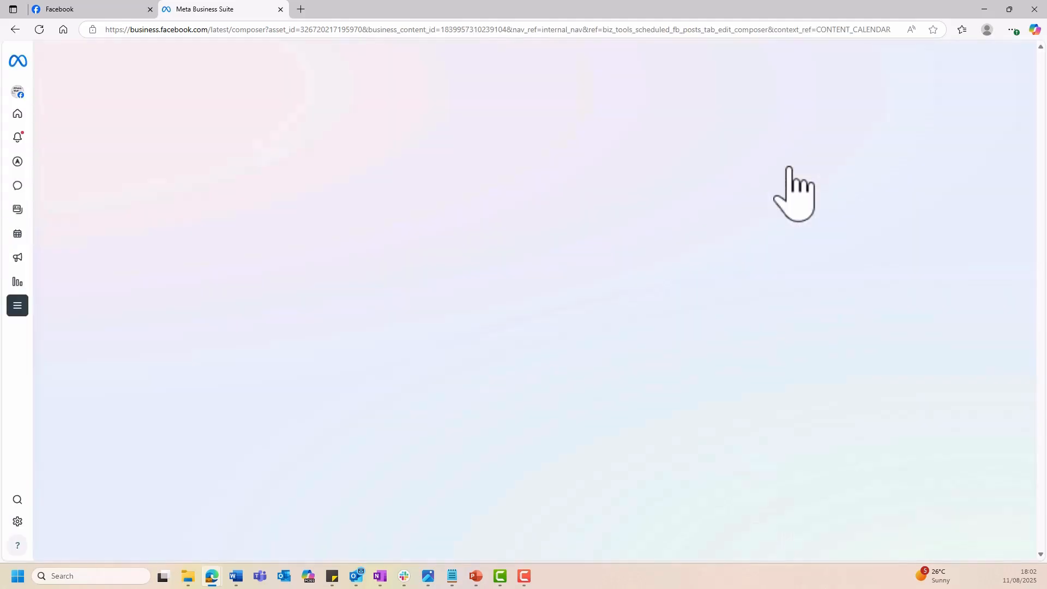